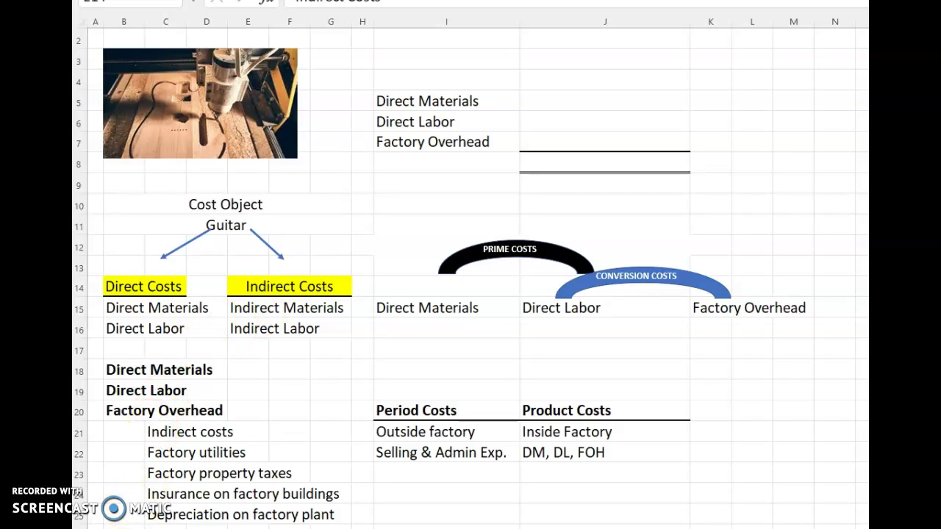
# Step: Widen column H, then enter 75 in H18 and =7*25 (giving 50) in H19
pyautogui.scroll(-1, 471, 272)
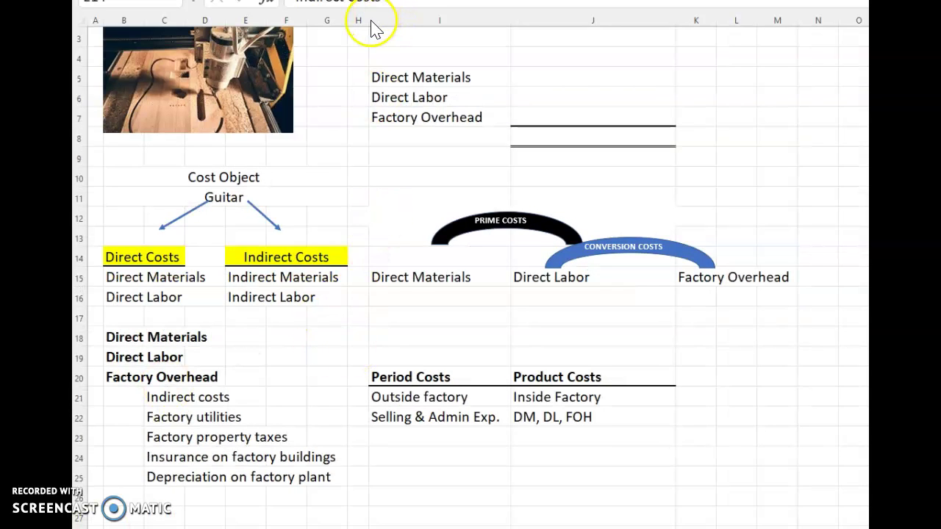
pyautogui.moveTo(367, 20); pyautogui.dragTo(395, 20)
pyautogui.click(364, 357)
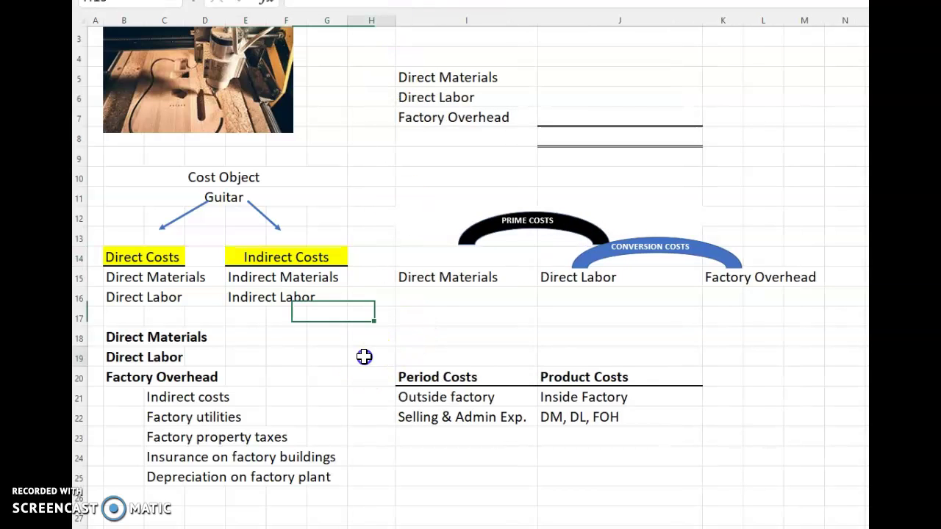
pyautogui.click(360, 337)
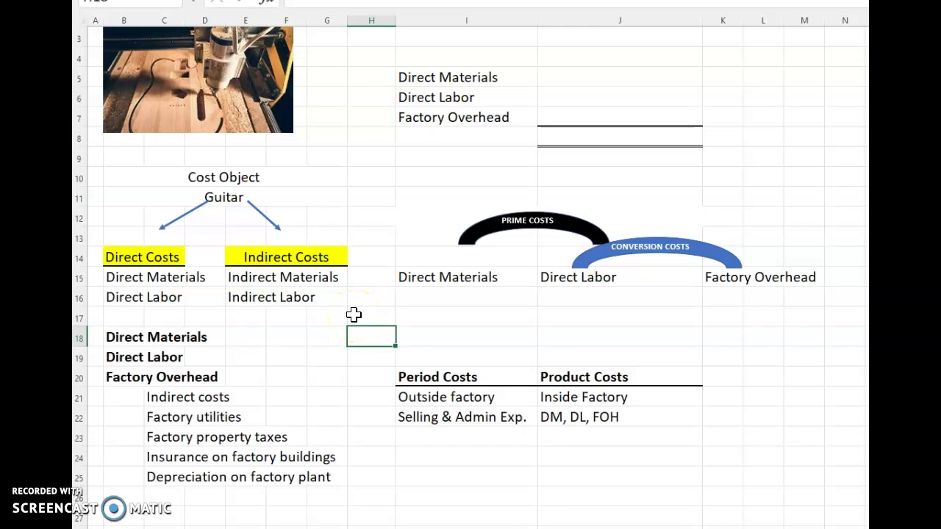
pyautogui.write('75')
pyautogui.press('Return')
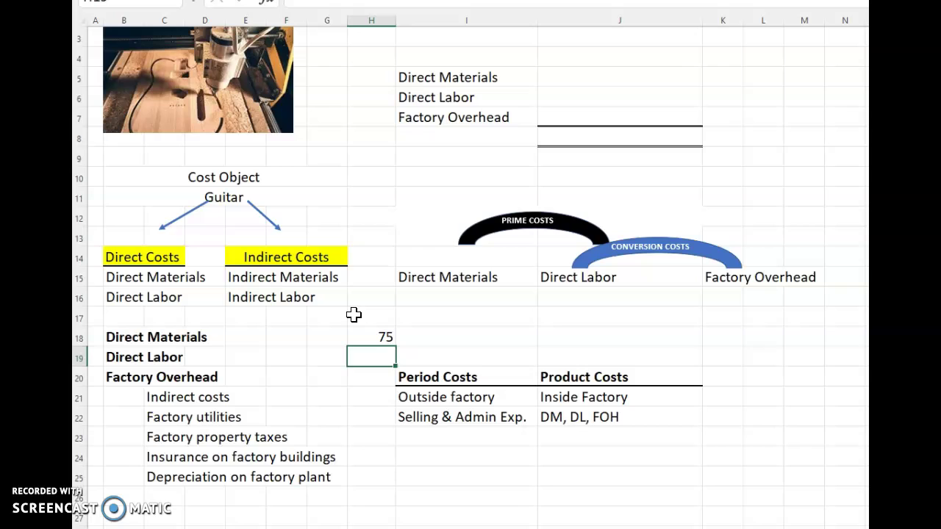
pyautogui.click(348, 358)
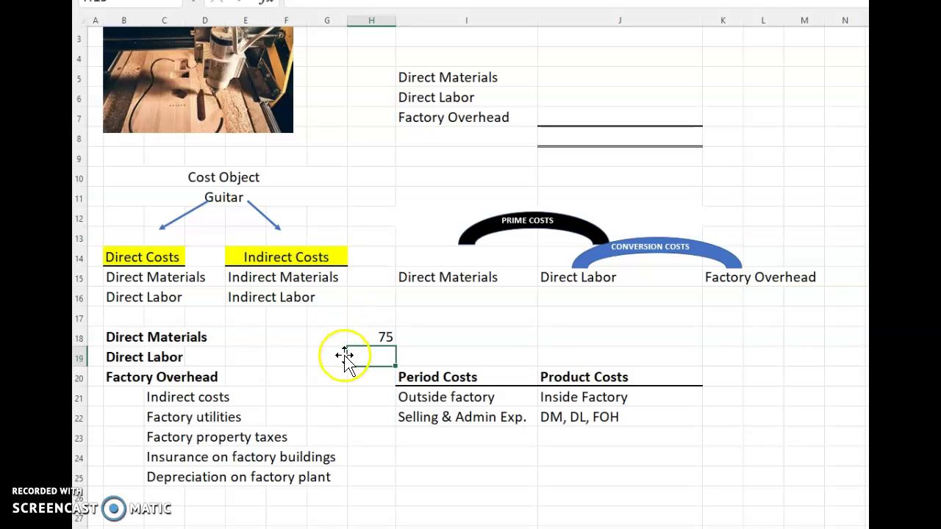
pyautogui.write('=7*')
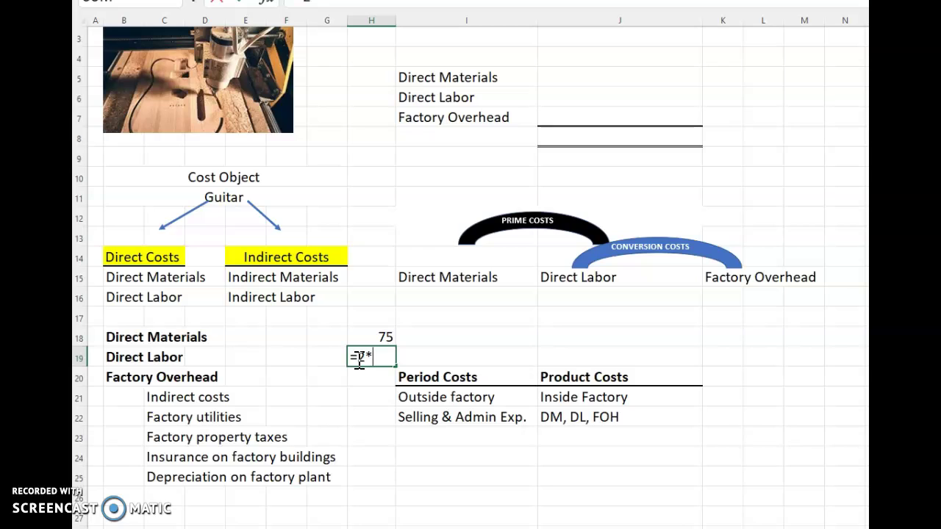
pyautogui.write('25')
pyautogui.press('Return')
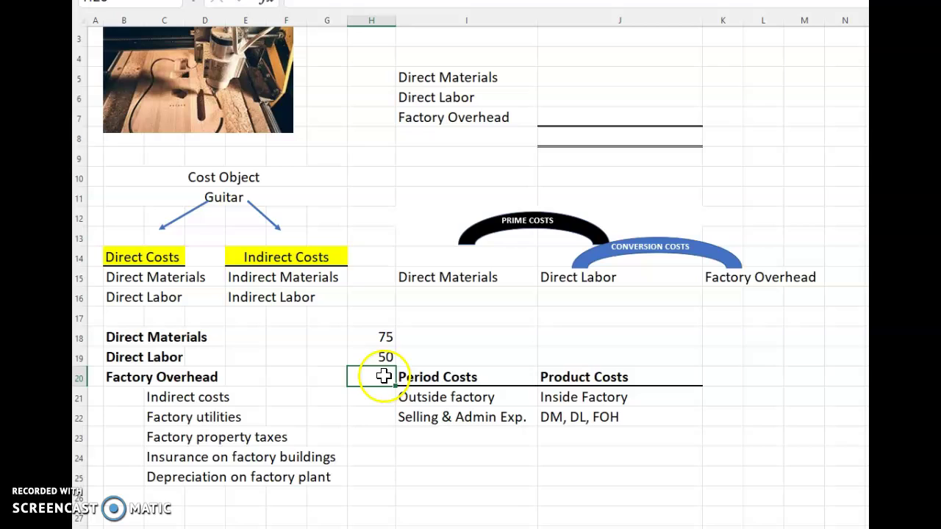
# Step: Rename the C21 label to 'Indirect Labor' and give it the amount 5000 in H21
pyautogui.click(362, 398)
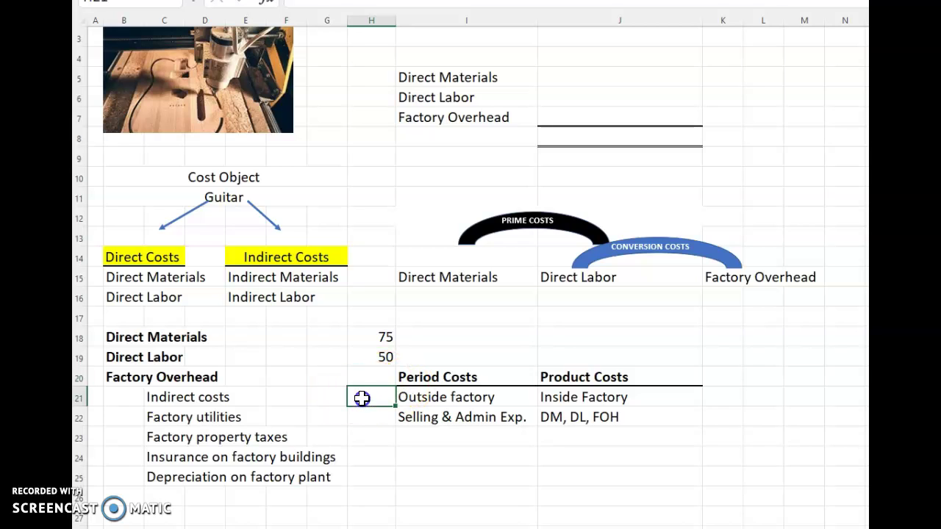
pyautogui.click(182, 394)
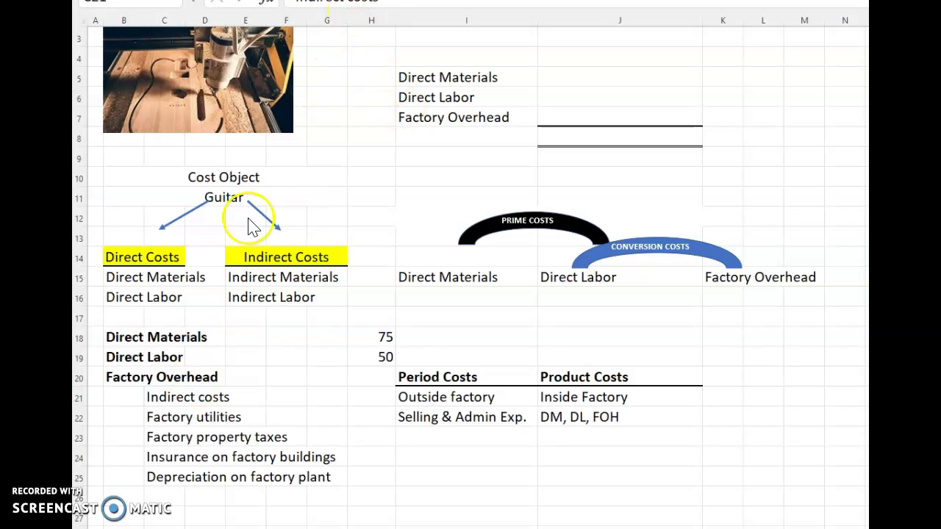
pyautogui.click(179, 386)
pyautogui.write('In')
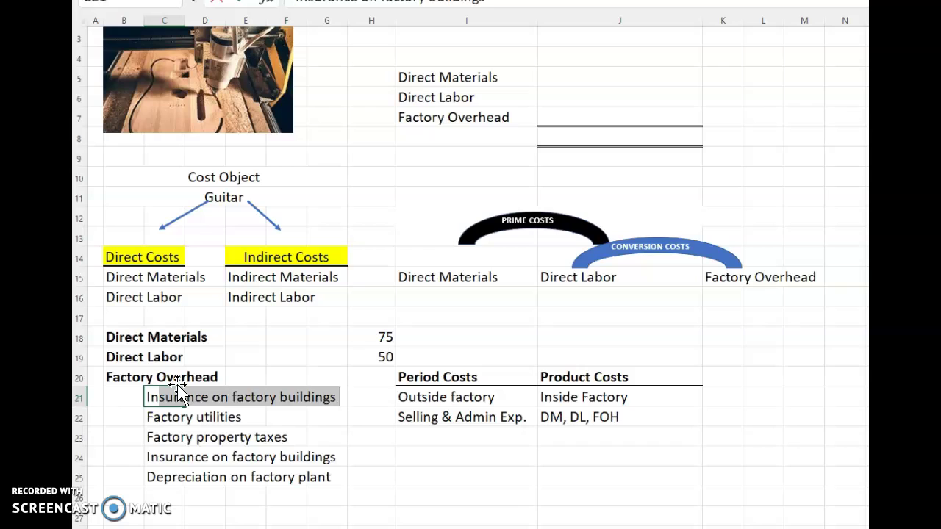
pyautogui.write('direct Labor')
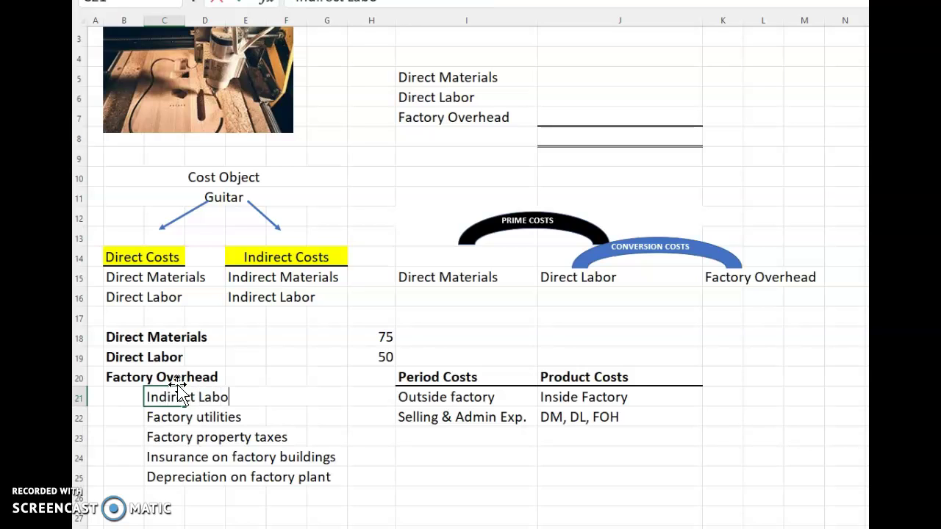
pyautogui.click(275, 413)
pyautogui.click(361, 396)
pyautogui.write('5000')
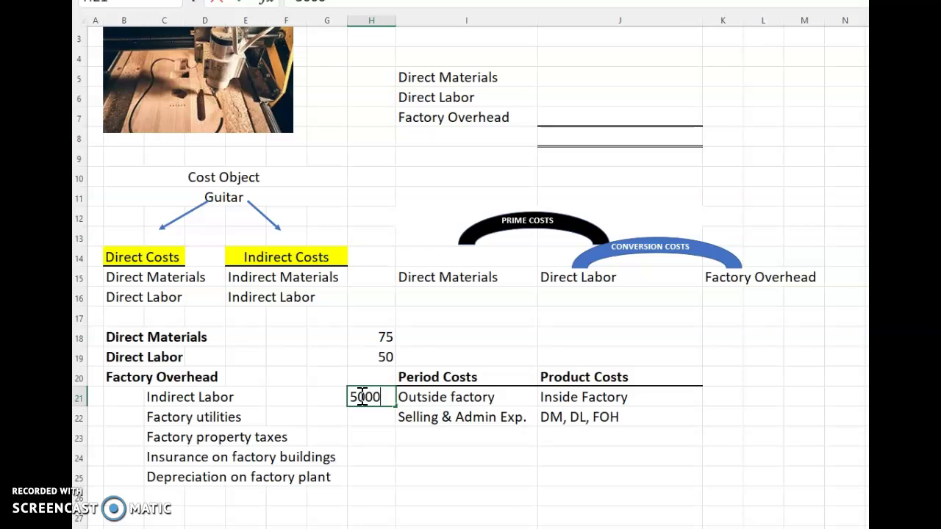
pyautogui.press('Return')
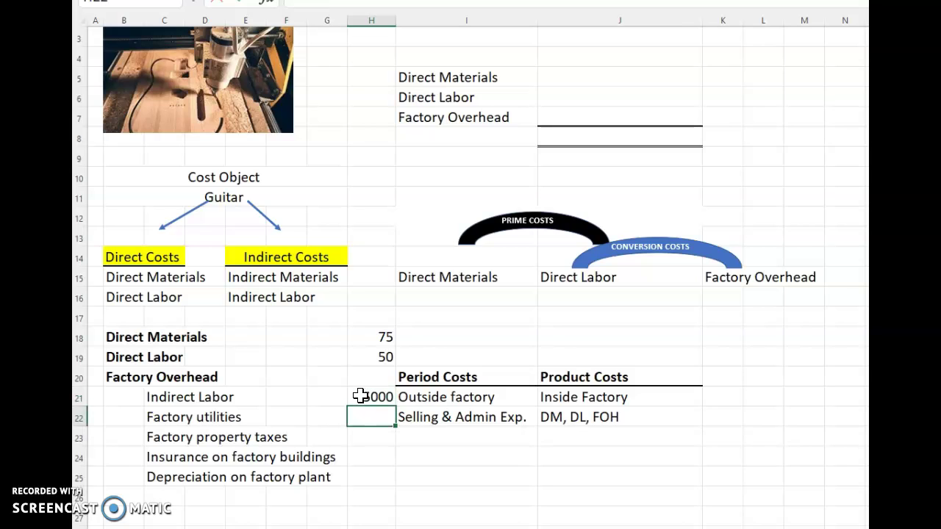
# Step: Enter utilities 2000, property taxes 1000, insurance 500 and depreciation 2000 in H22:H25
pyautogui.doubleClick(363, 409)
pyautogui.write('2600')
pyautogui.press('Return')
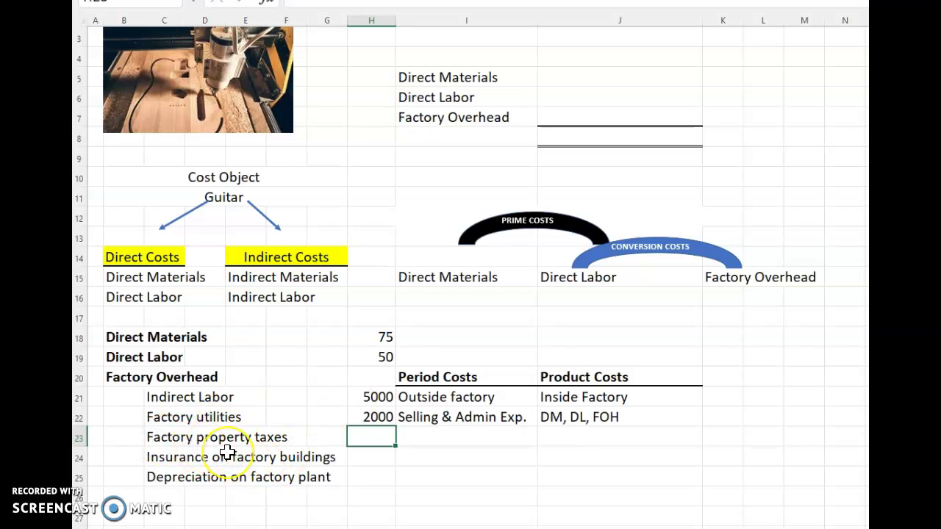
pyautogui.write('1000')
pyautogui.press('Return')
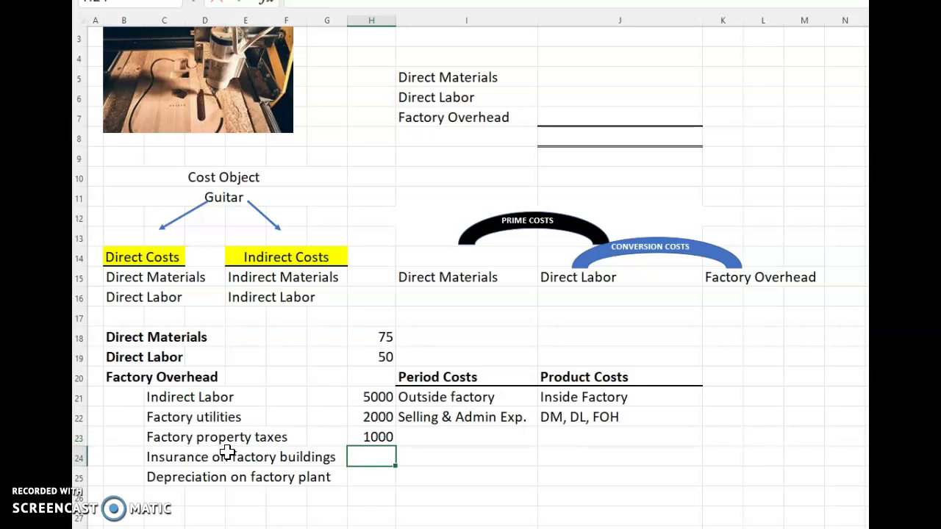
pyautogui.write('500')
pyautogui.press('Return')
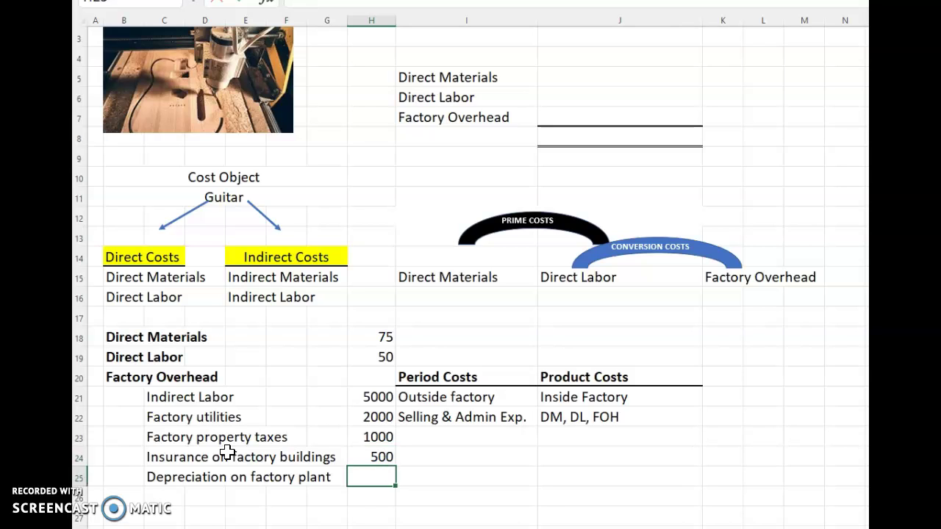
pyautogui.write('2000')
pyautogui.press('Return')
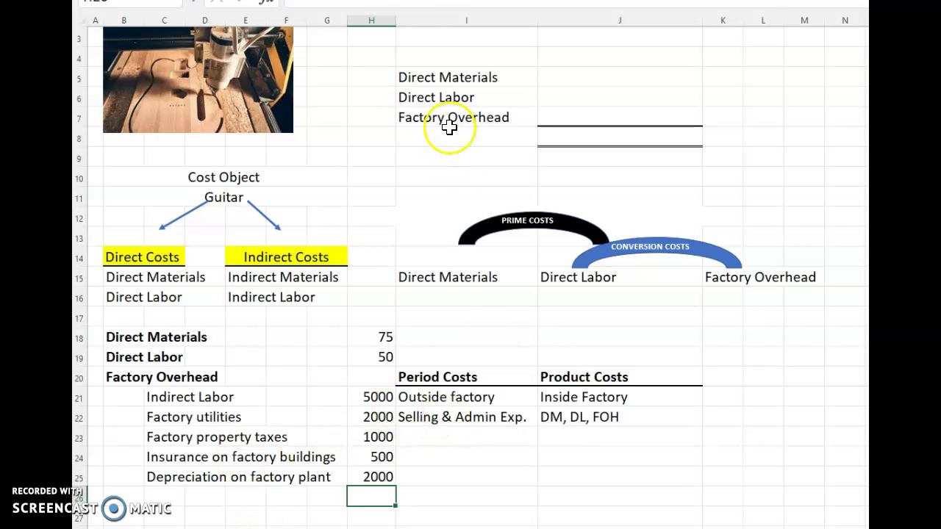
# Step: Widen column H and total the overhead in H26 with =SUM(H21:H25), giving 10500
pyautogui.moveTo(402, 18); pyautogui.dragTo(437, 20)
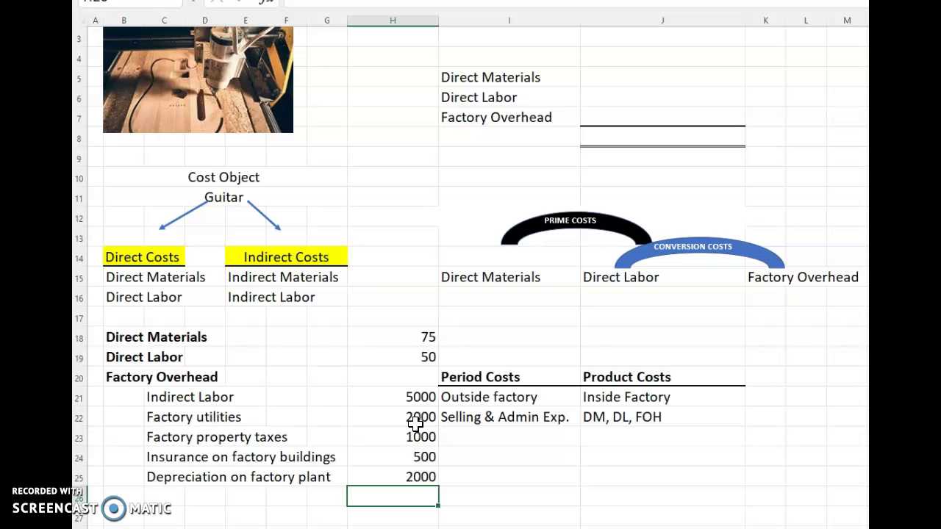
pyautogui.write('=sum(')
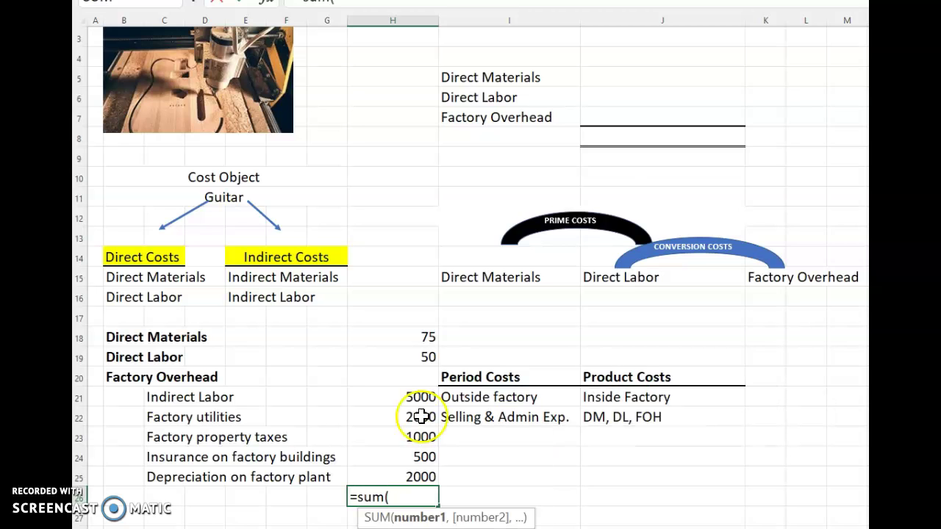
pyautogui.moveTo(404, 395); pyautogui.dragTo(410, 468)
pyautogui.write(')')
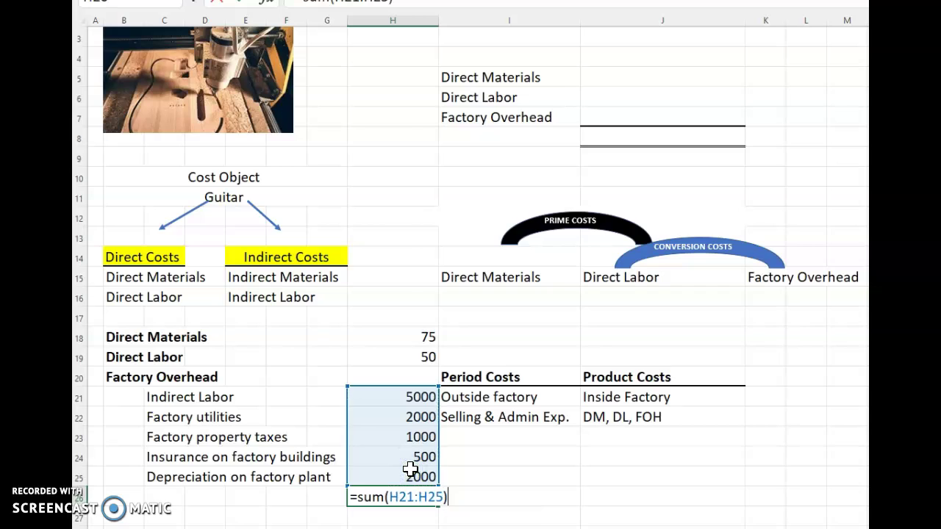
pyautogui.press('Return')
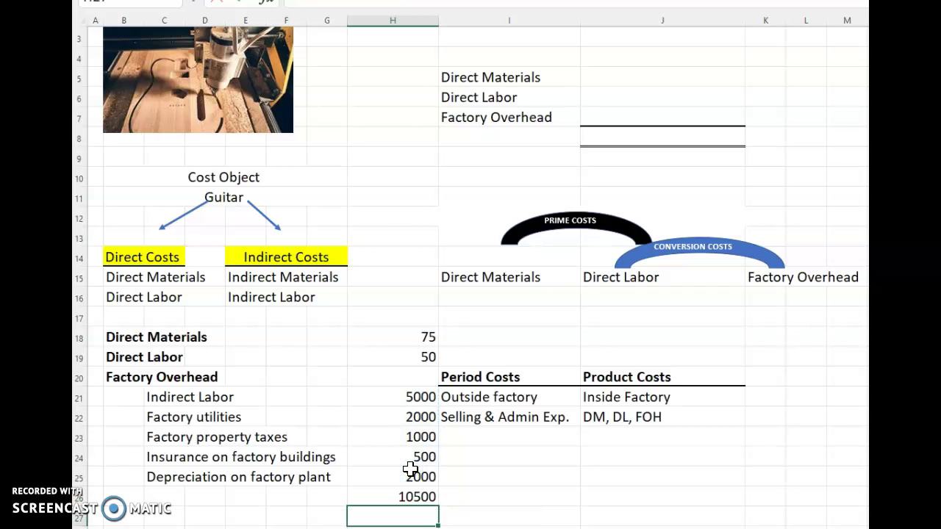
# Step: Enter =.01*H26 in H27 to get the 1% overhead of 105
pyautogui.click(394, 507)
pyautogui.write('=.')
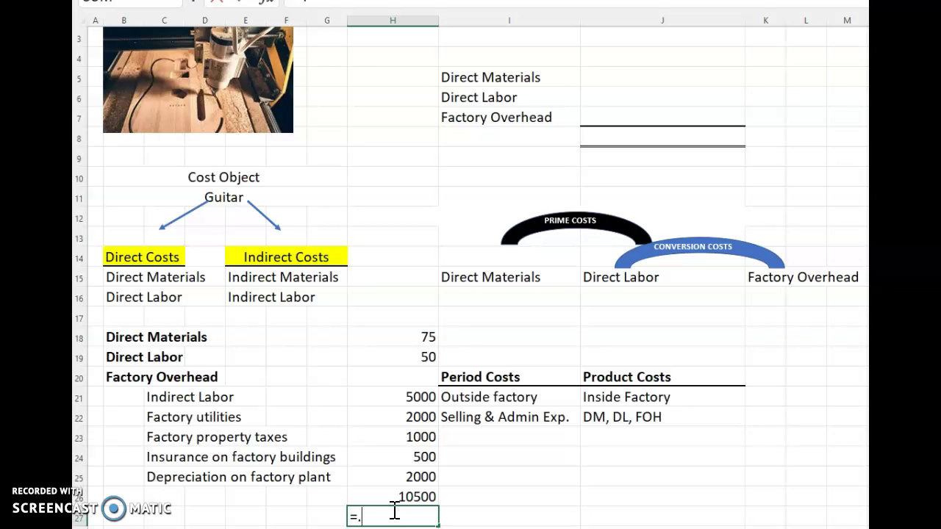
pyautogui.write('01*')
pyautogui.click(399, 497)
pyautogui.press('Return')
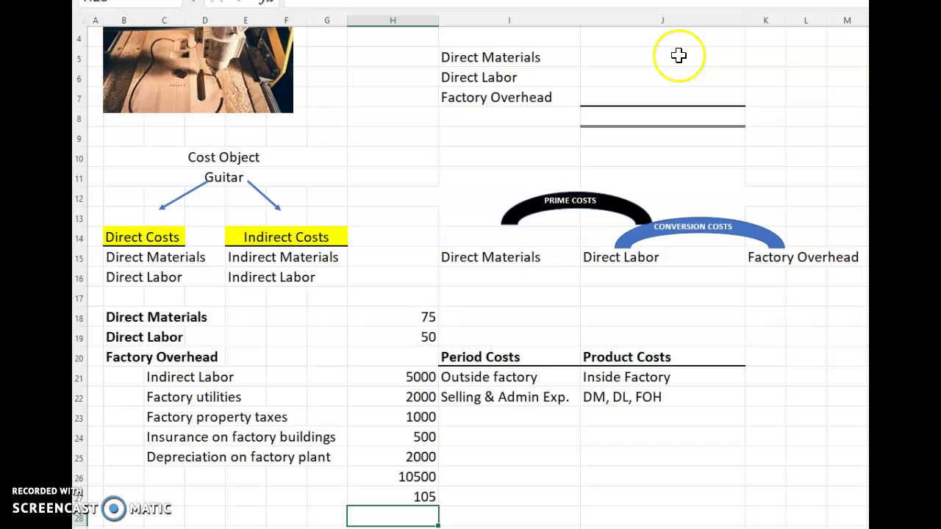
# Step: Enter direct materials 75, direct labor 50 and factory overhead 105 in J5:J7
pyautogui.click(600, 60)
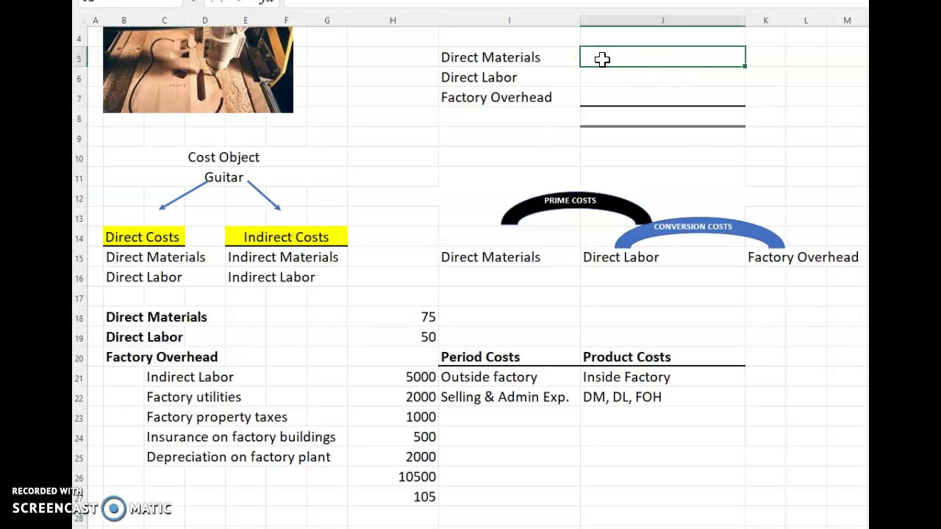
pyautogui.write('75')
pyautogui.click(608, 74)
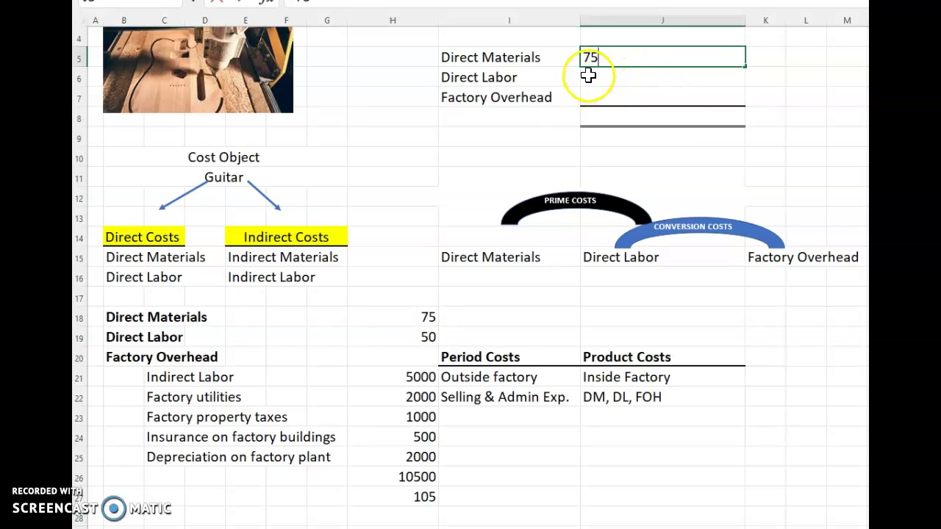
pyautogui.click(593, 77)
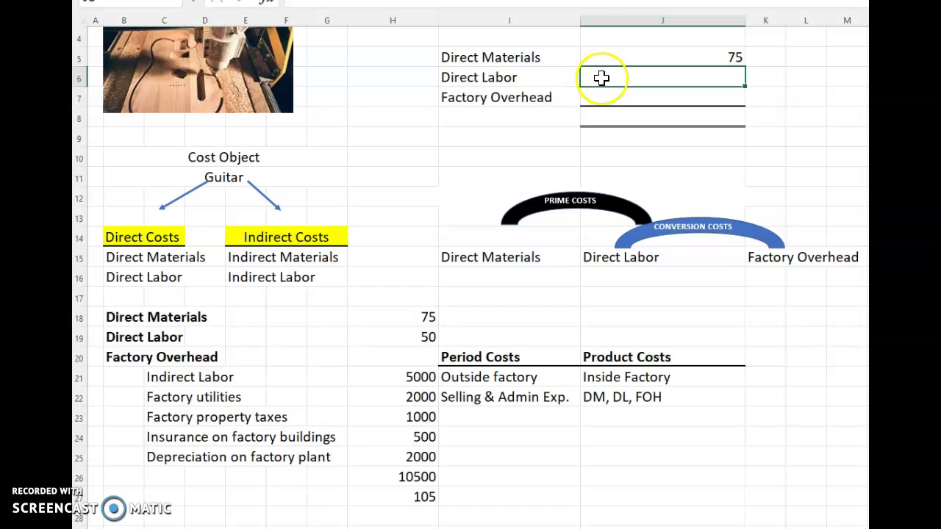
pyautogui.write('50')
pyautogui.press('Return')
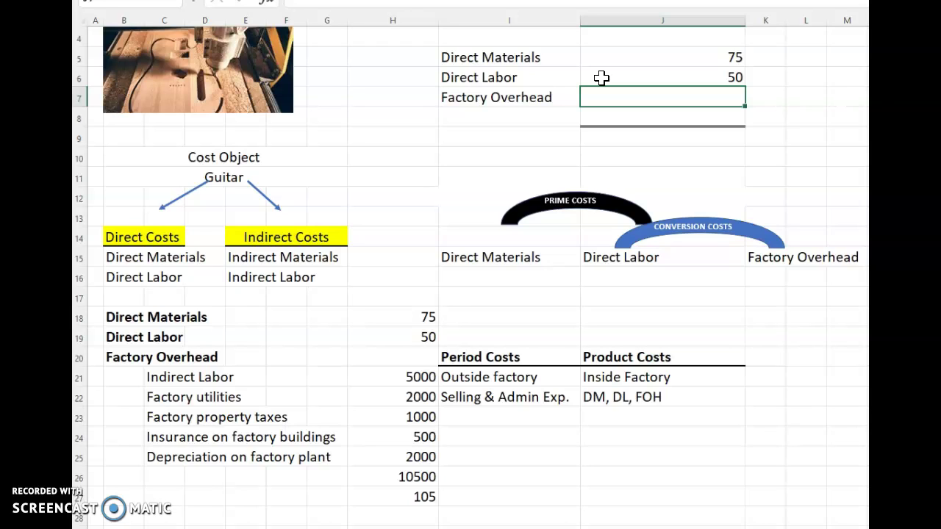
pyautogui.write('105')
pyautogui.press('Return')
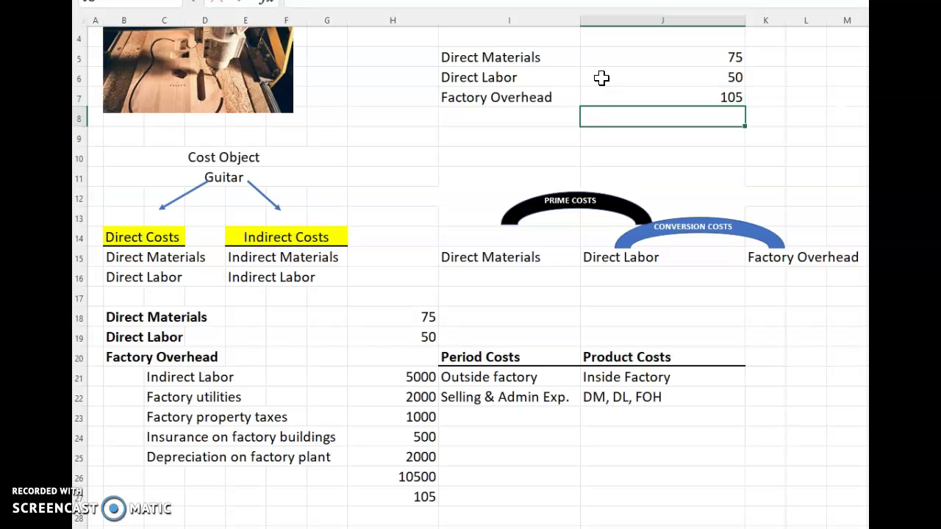
# Step: Total the three costs in J8 with =SUM(J5:J7), giving 230
pyautogui.write('=sum')
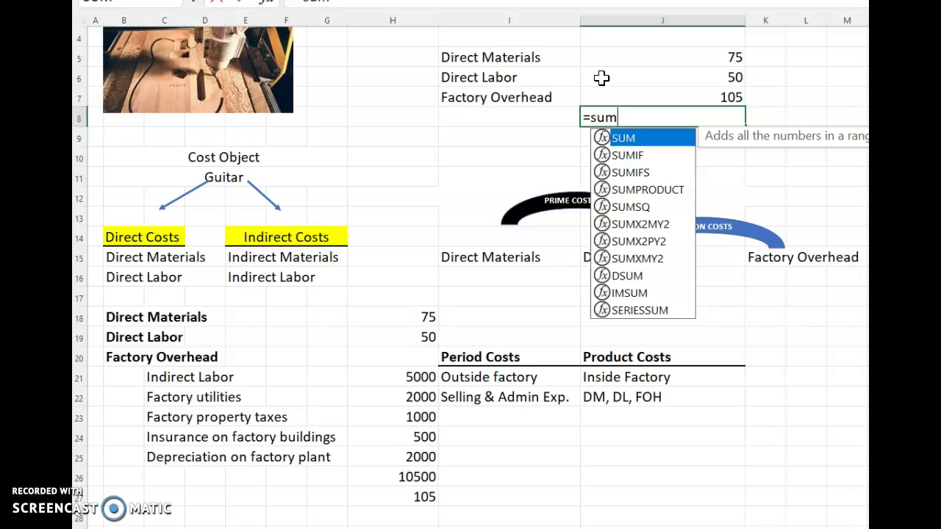
pyautogui.write('(')
pyautogui.moveTo(689, 57); pyautogui.dragTo(689, 96)
pyautogui.write(')')
pyautogui.press('Return')
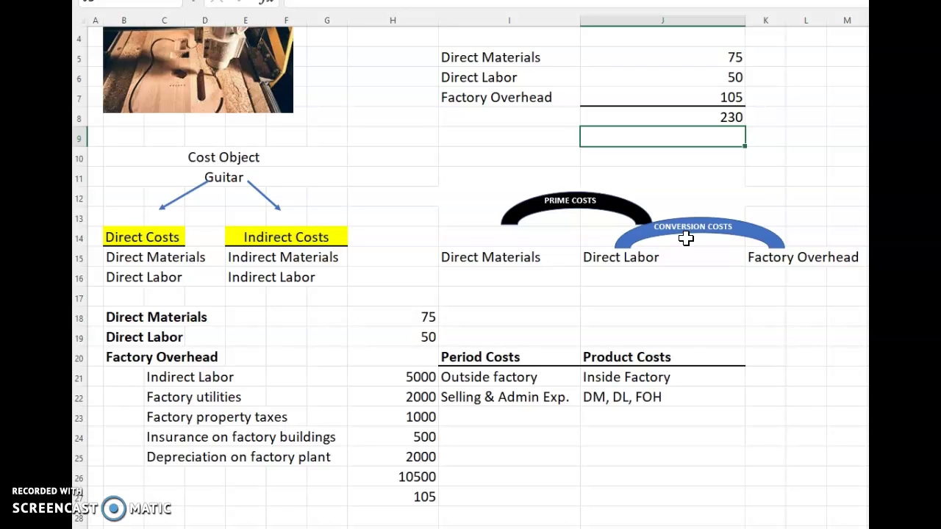
# Step: Fill the Period Costs and Product Costs headings yellow, making Product Costs bold
pyautogui.click(493, 358)
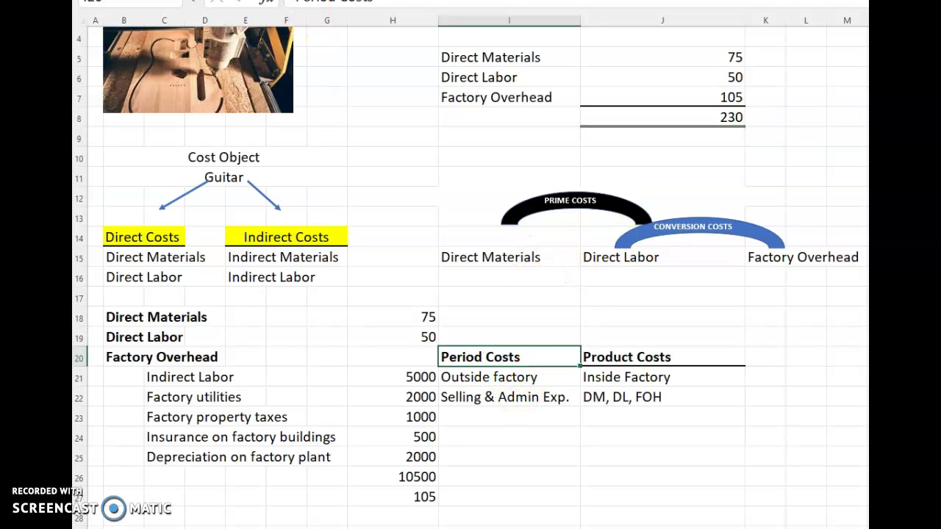
pyautogui.press('F4')
pyautogui.click(626, 358)
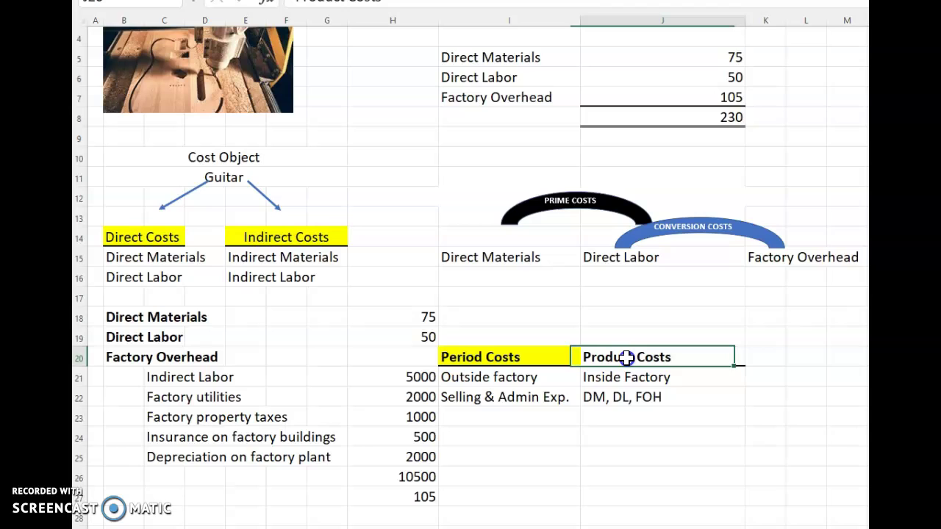
pyautogui.hotkey('ctrl', 'b')
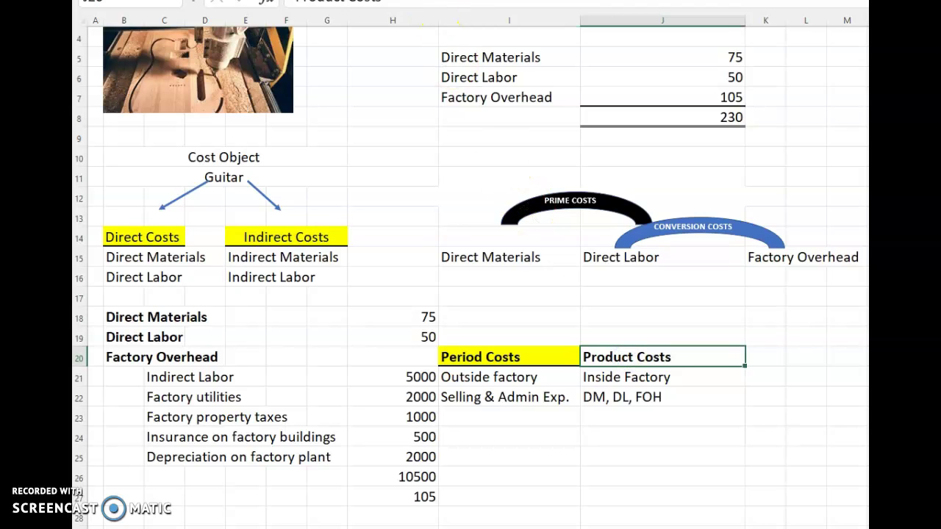
pyautogui.press('F4')
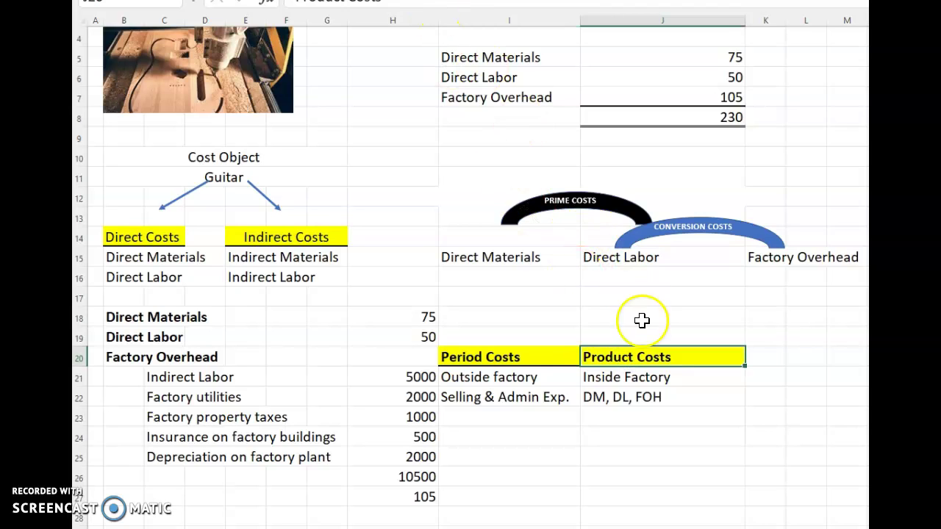